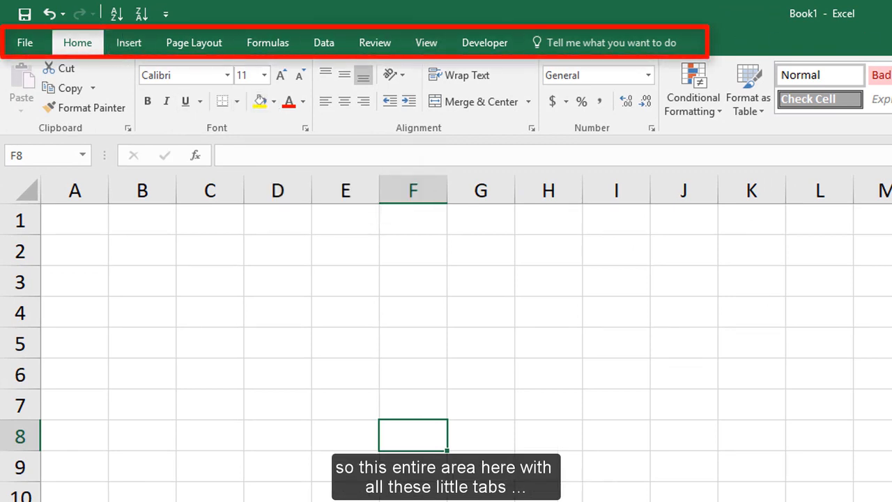
Look through the command sets of the ribbon categories from Insert to Developer, and return to the Home commands
{"action": "left_click", "coordinate": [127, 43]}
{"action": "left_click", "coordinate": [199, 44]}
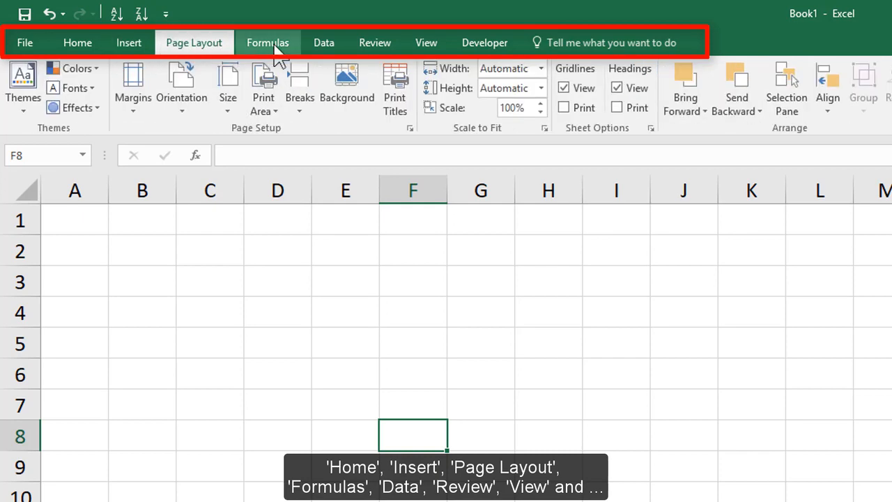
{"action": "left_click", "coordinate": [268, 44]}
{"action": "left_click", "coordinate": [324, 43]}
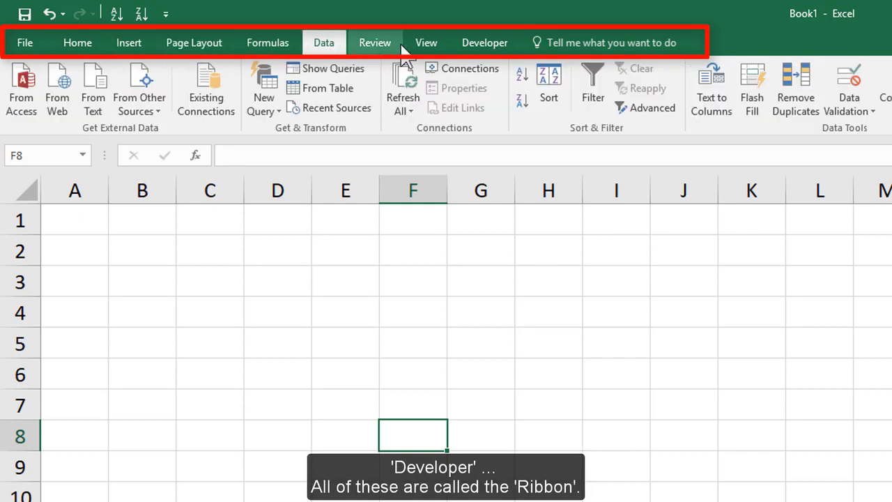
{"action": "left_click", "coordinate": [375, 44]}
{"action": "left_click", "coordinate": [418, 46]}
{"action": "left_click", "coordinate": [489, 46]}
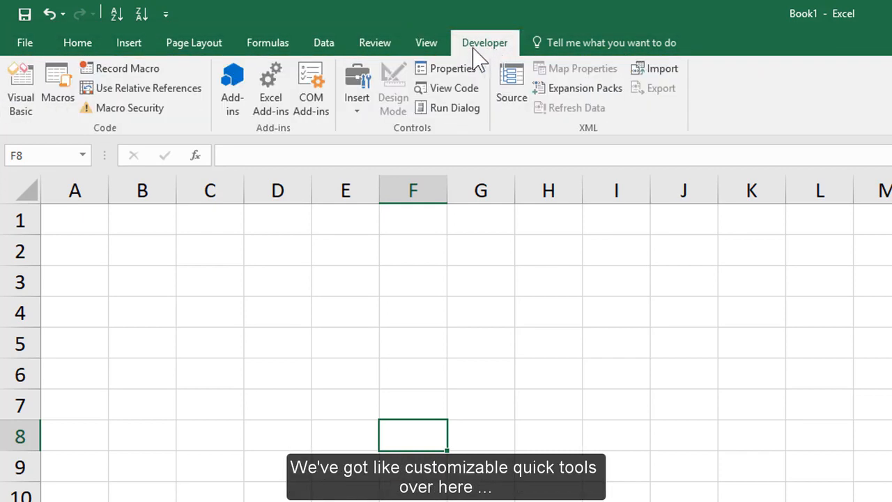
{"action": "left_click", "coordinate": [75, 42]}
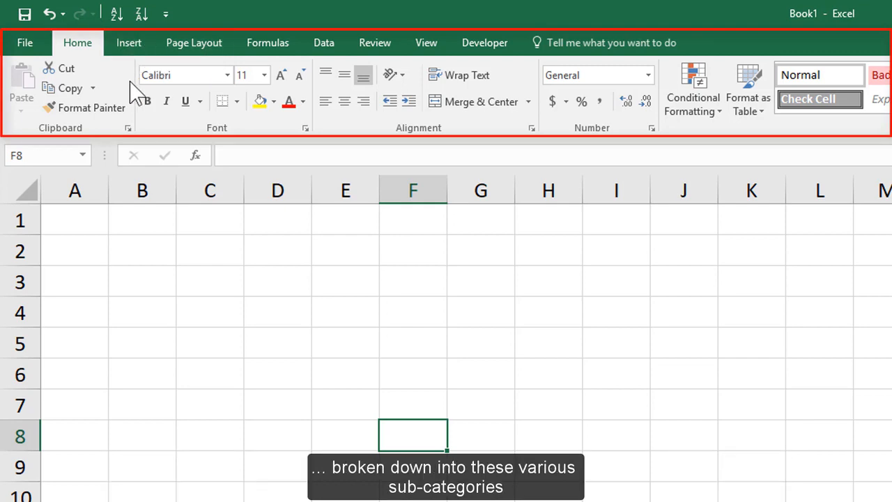
{"action": "left_click", "coordinate": [129, 42]}
{"action": "left_click", "coordinate": [192, 44]}
{"action": "left_click", "coordinate": [273, 43]}
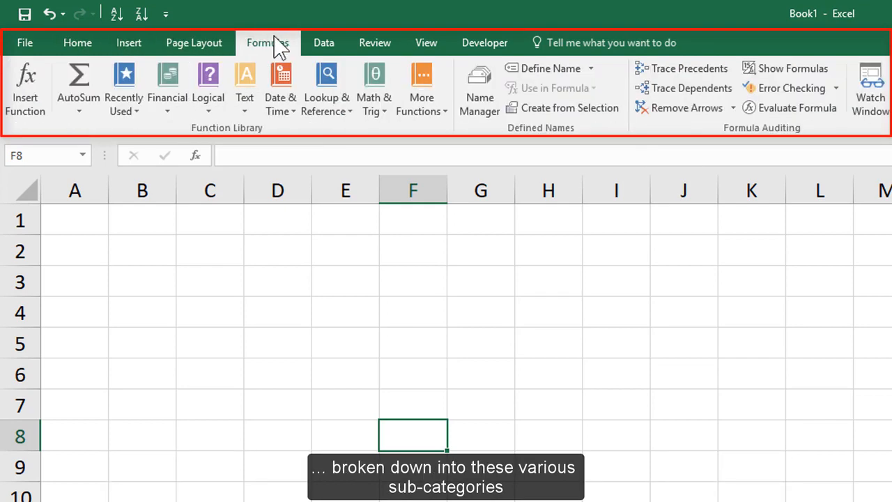
{"action": "left_click", "coordinate": [324, 43]}
{"action": "left_click", "coordinate": [373, 43]}
{"action": "left_click", "coordinate": [268, 44]}
{"action": "left_click", "coordinate": [87, 46]}
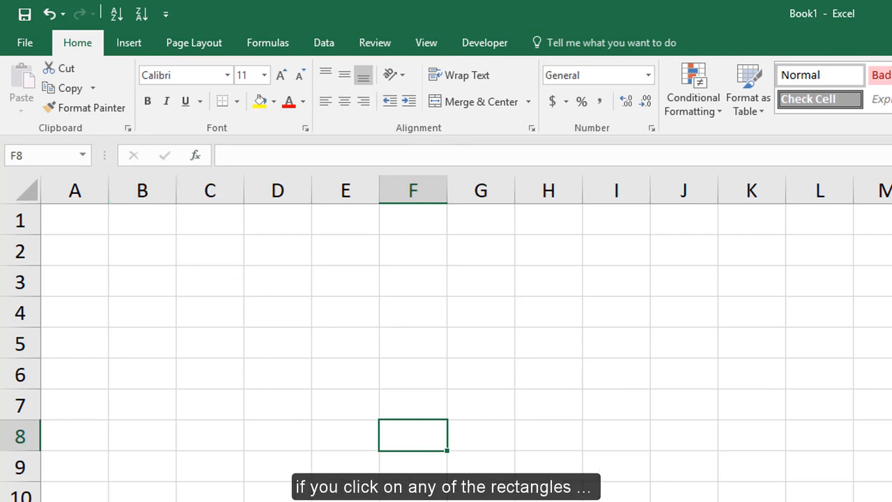
Select cell F7 and cell G6 to see how each cell is referenced
{"action": "left_click", "coordinate": [410, 390]}
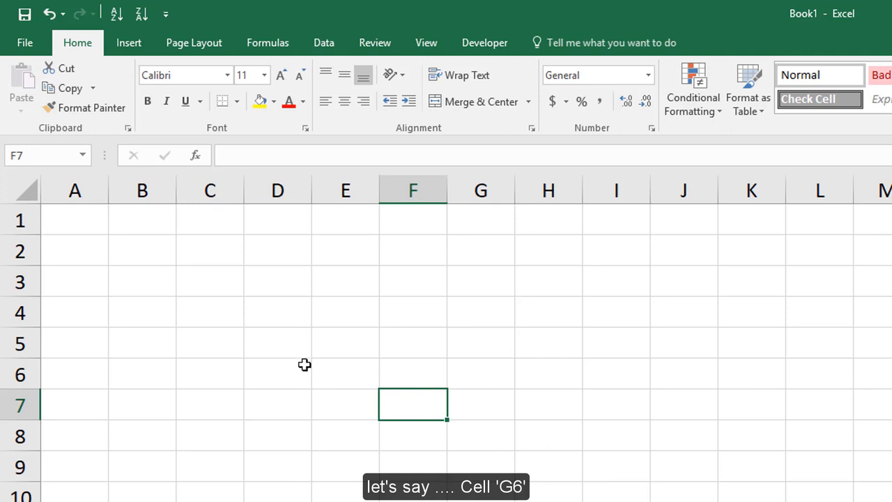
{"action": "left_click", "coordinate": [471, 385]}
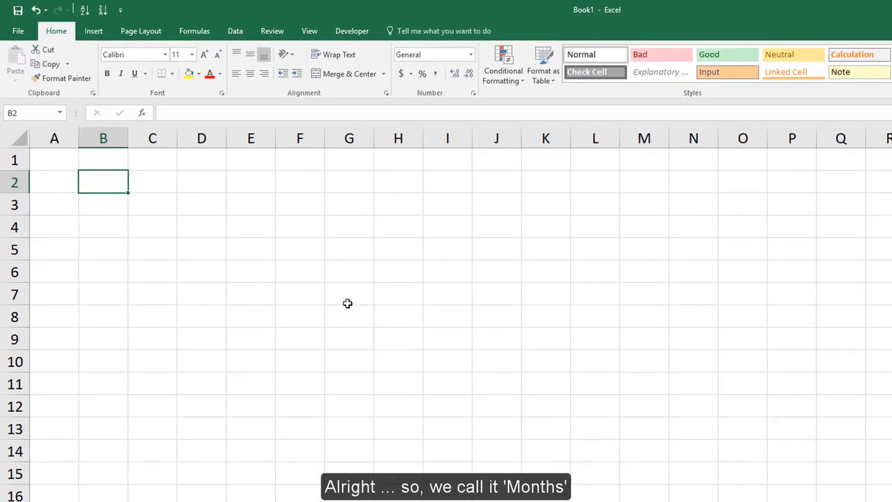
Enter the headers "Months" in cell B2 and "Sales Profits" in cell C2
{"action": "type", "text": "Months"}
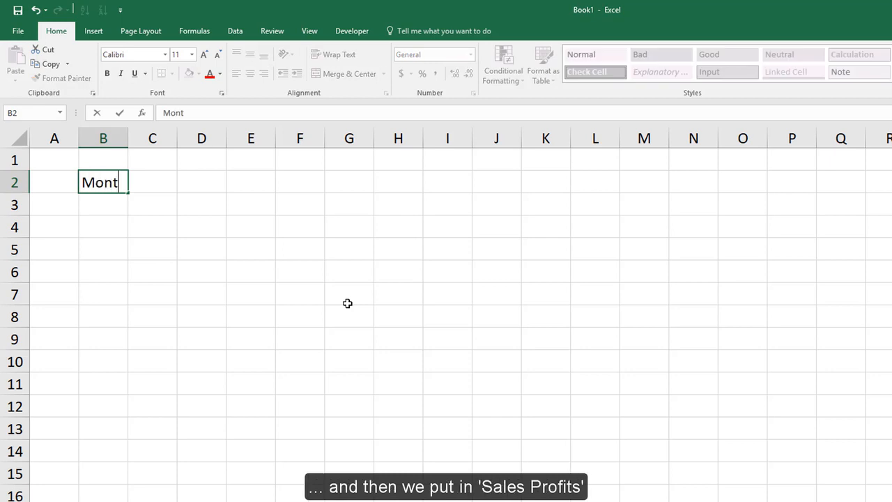
{"action": "key", "text": "Tab"}
{"action": "type", "text": "Sales "}
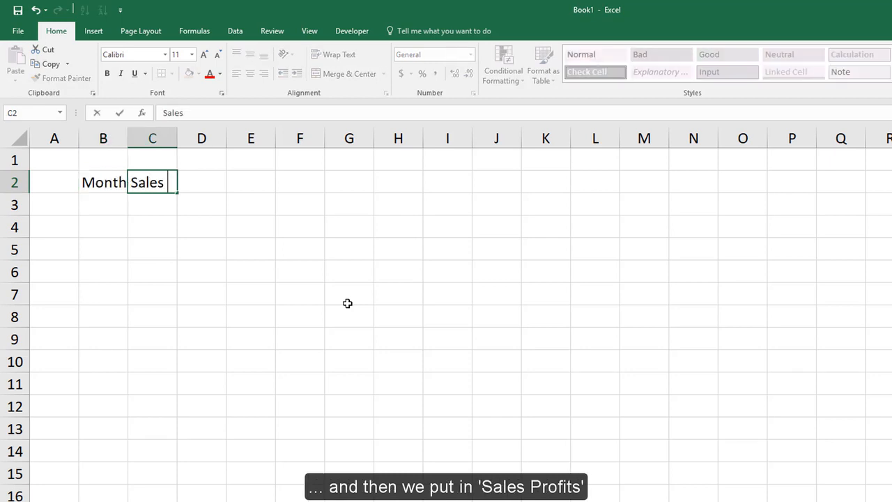
{"action": "type", "text": "Profits"}
{"action": "key", "text": "Return"}
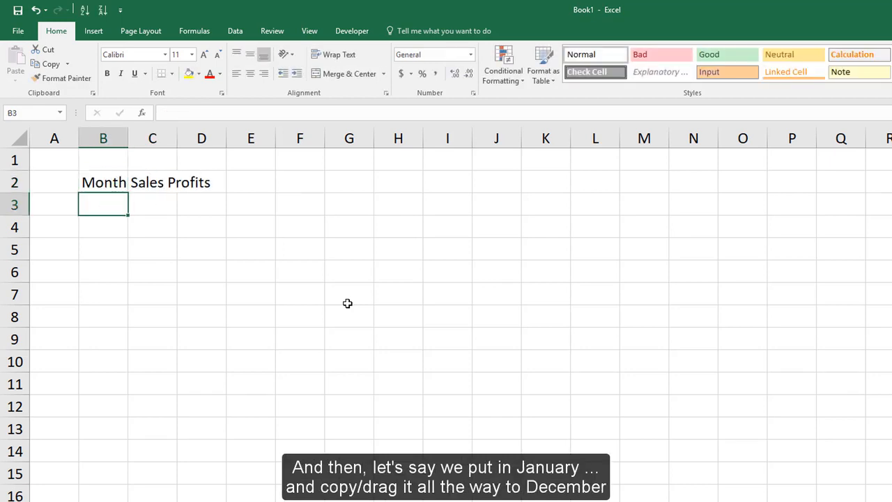
Enter "January" in cell B3 and fill the month series down to December in cell B14
{"action": "type", "text": "January"}
{"action": "key", "text": "Return"}
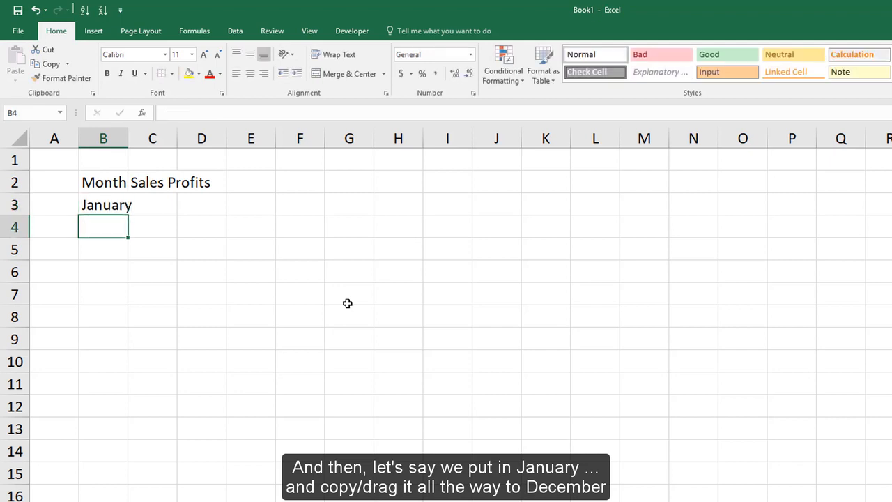
{"action": "left_click", "coordinate": [115, 205]}
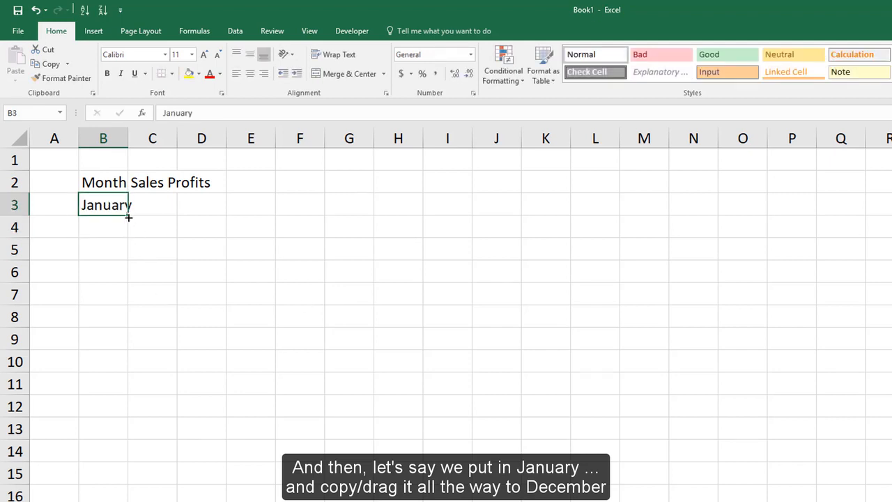
{"action": "left_click_drag", "start_coordinate": [128, 218], "coordinate": [113, 466]}
Enter 20000 in cell C3 as January's sales profit
{"action": "left_click", "coordinate": [152, 209]}
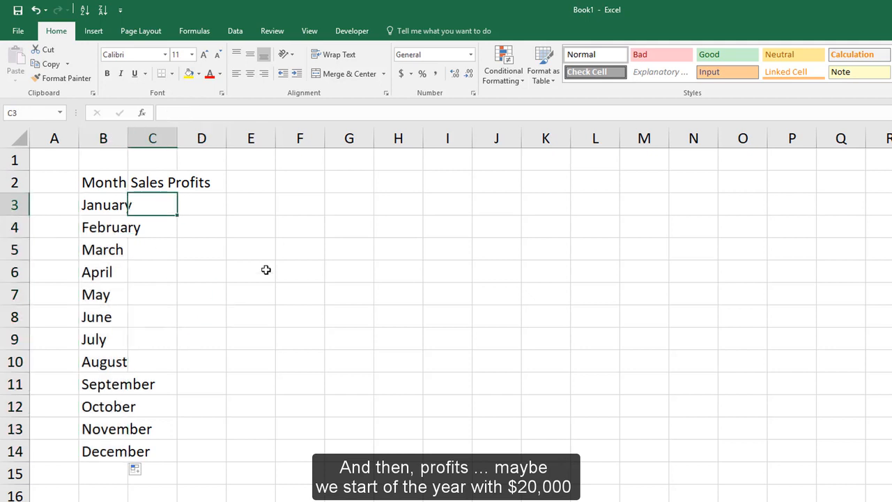
{"action": "type", "text": "2000"}
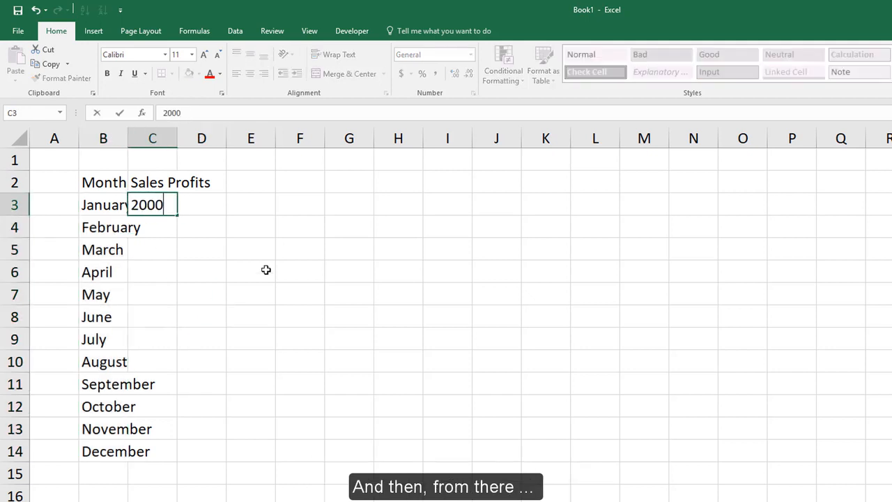
{"action": "type", "text": "0"}
{"action": "key", "text": "Return"}
{"action": "left_click", "coordinate": [172, 209]}
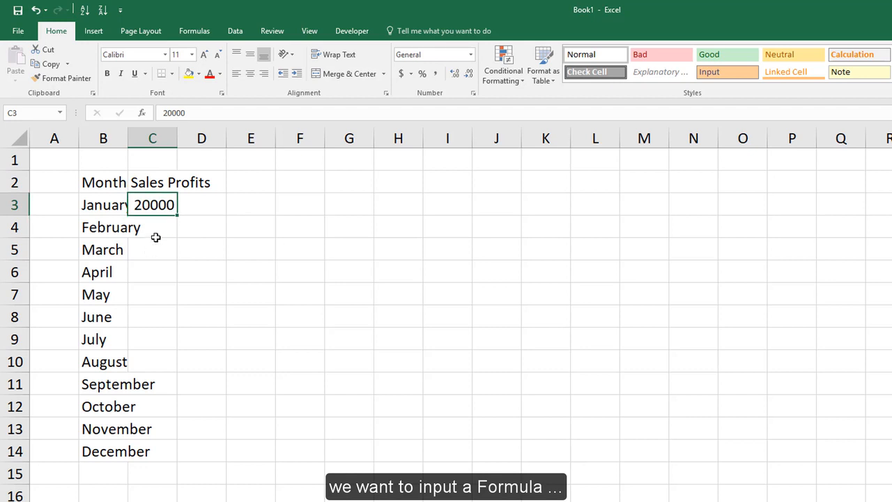
Enter the formula =C3*1.1 in cell C4 and fill it down to the December row in C14
{"action": "left_click", "coordinate": [155, 238]}
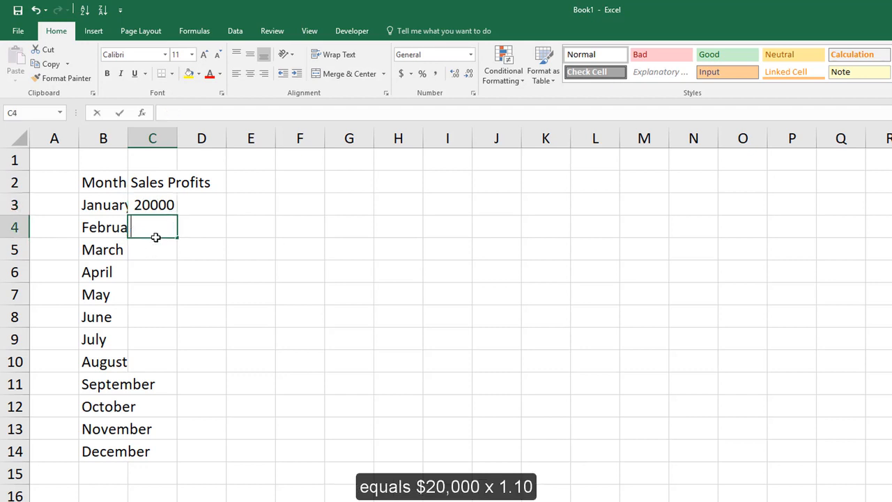
{"action": "type", "text": "="}
{"action": "key", "text": "Up"}
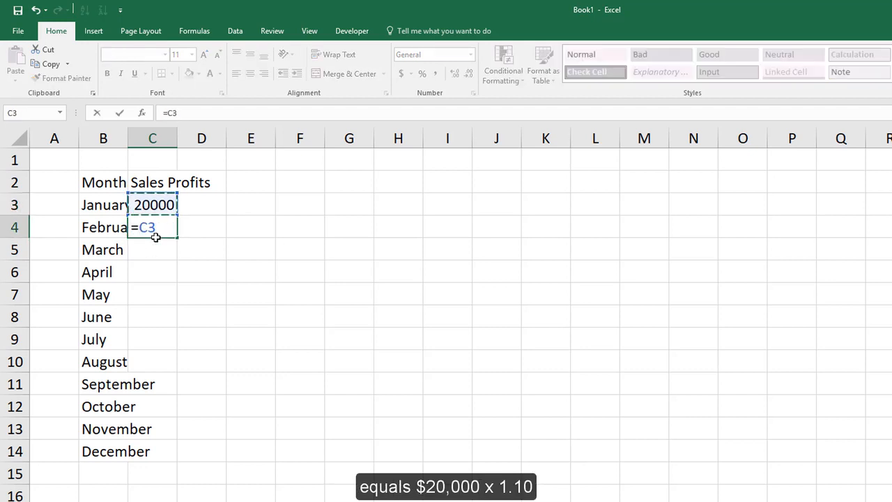
{"action": "type", "text": "*1.10"}
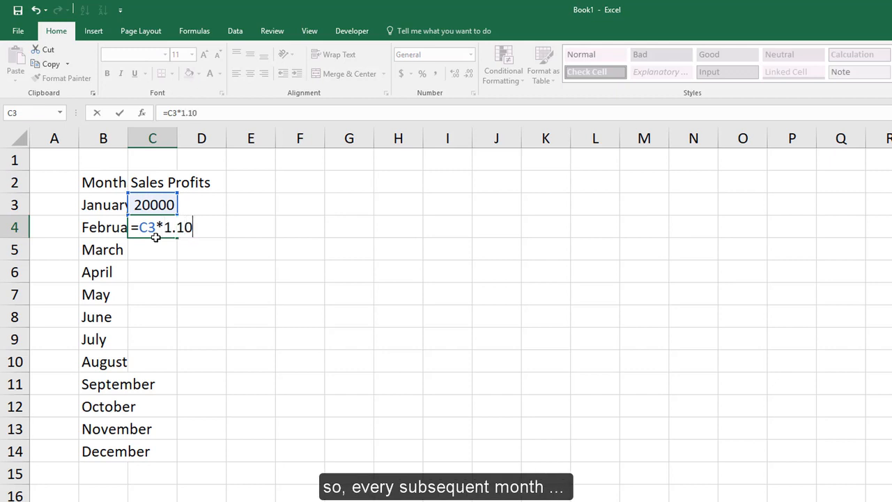
{"action": "key", "text": "Return"}
{"action": "left_click", "coordinate": [155, 236]}
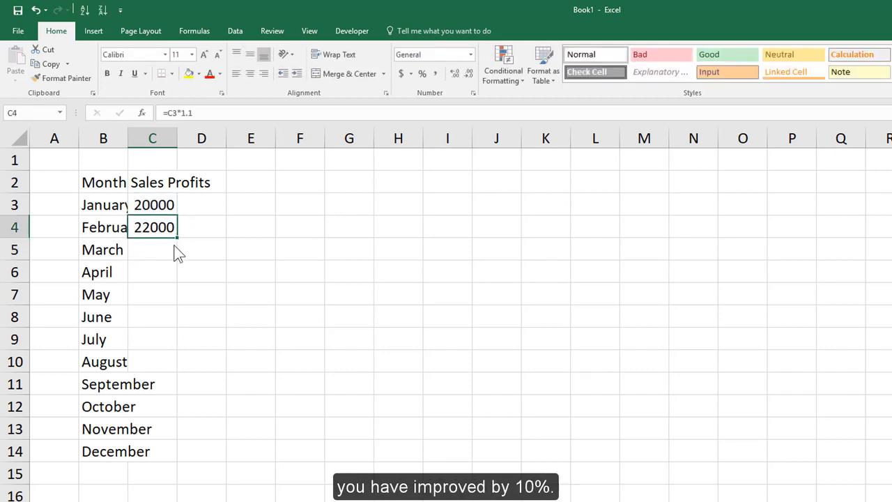
{"action": "left_click_drag", "start_coordinate": [174, 246], "coordinate": [177, 456]}
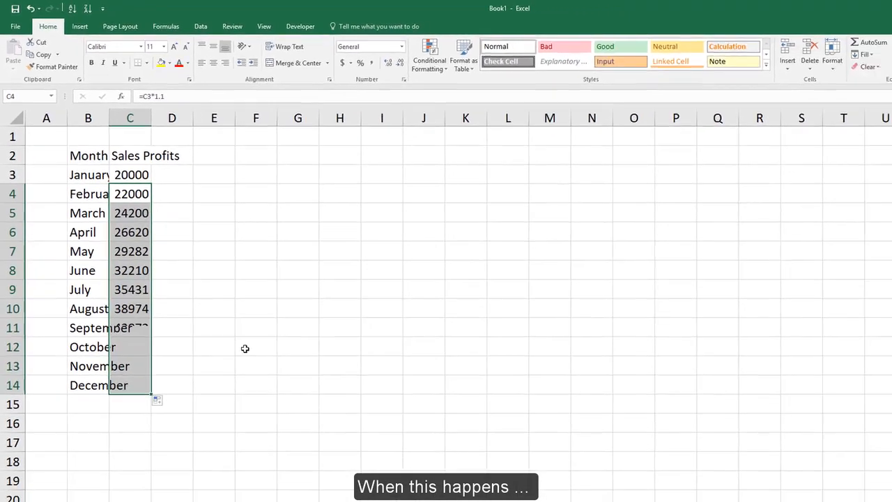
{"action": "left_click", "coordinate": [216, 304]}
{"action": "left_click", "coordinate": [116, 153]}
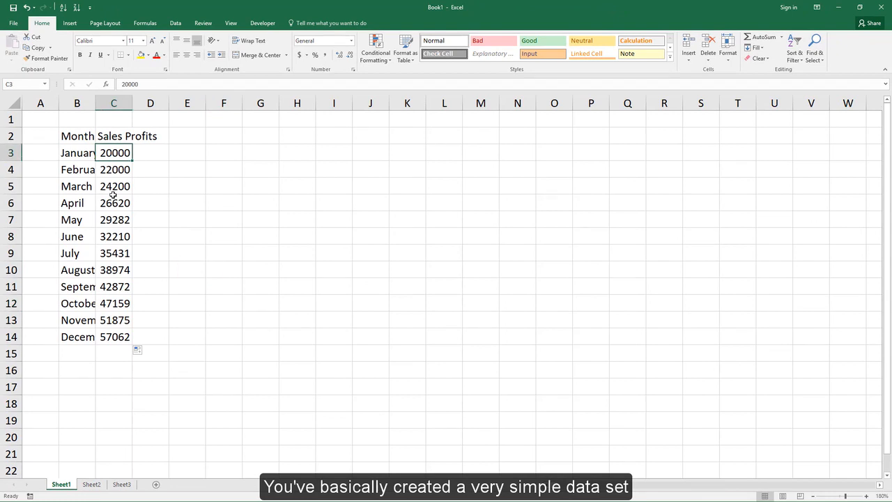
{"action": "key", "text": "ctrl+a"}
{"action": "left_click", "coordinate": [191, 209]}
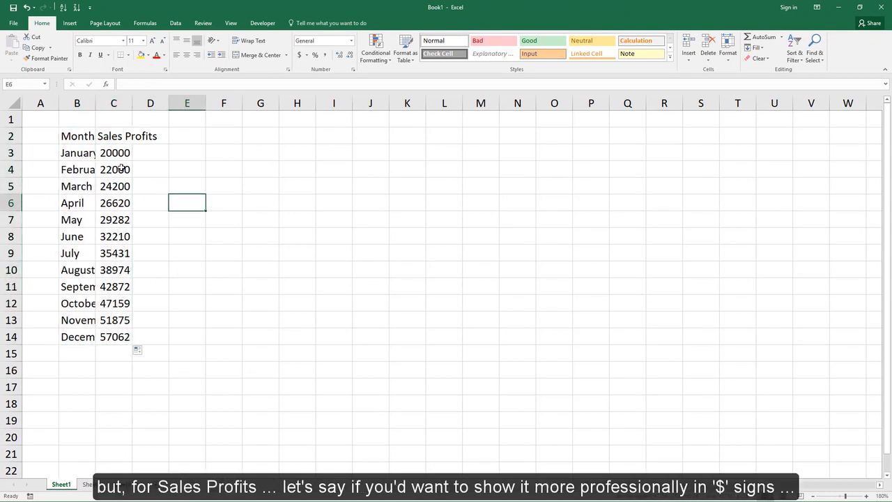
Change the header in cell C2 to "Sales Profits ($)"
{"action": "left_click", "coordinate": [127, 138]}
{"action": "key", "text": "F2"}
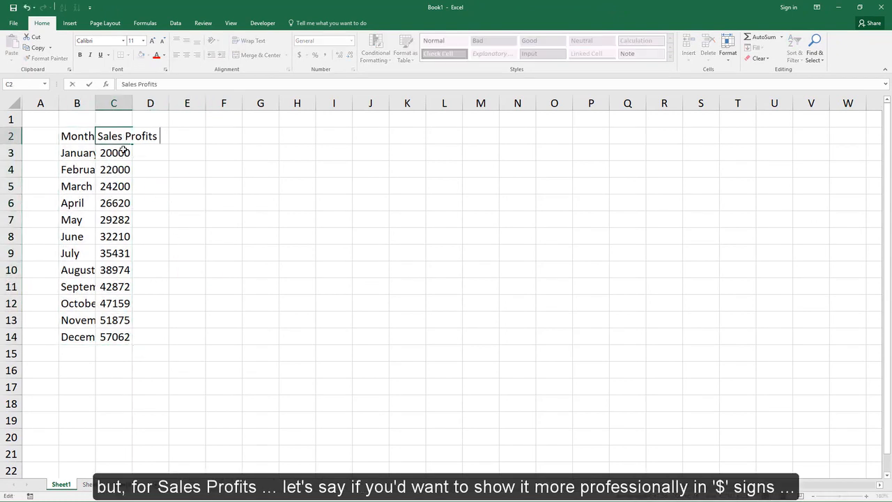
{"action": "left_click", "coordinate": [123, 151]}
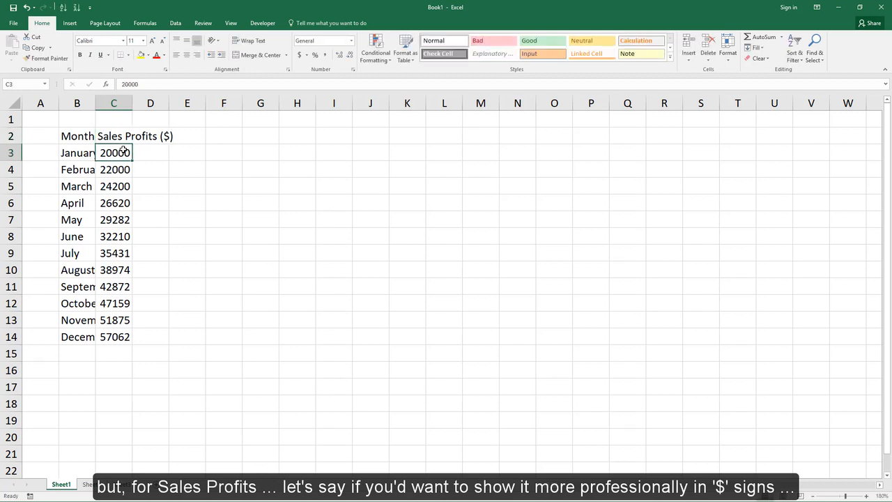
Apply the dollar Accounting format to C3:C14 and widen column C so the amounts fit
{"action": "key", "text": "ctrl+shift+Down"}
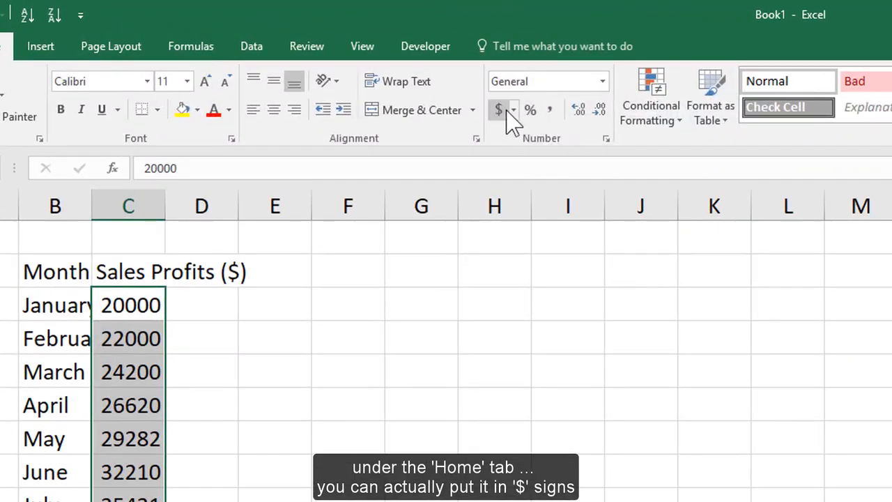
{"action": "left_click", "coordinate": [299, 54]}
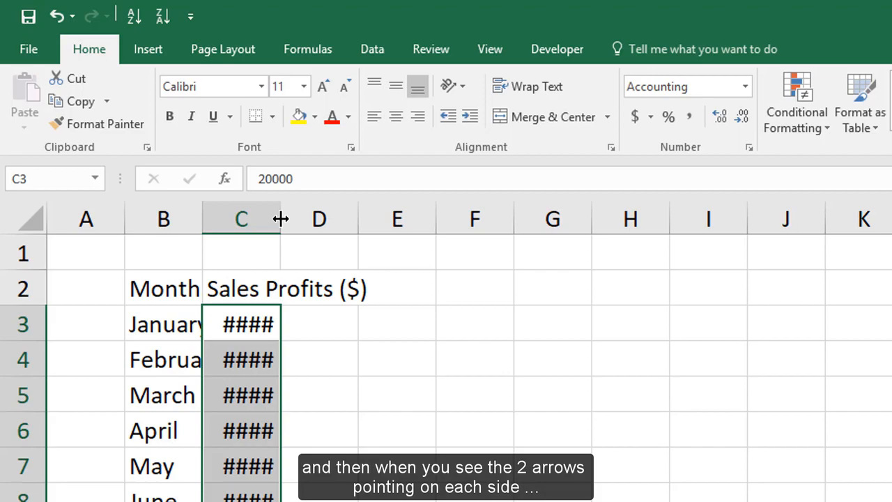
{"action": "left_click_drag", "start_coordinate": [281, 219], "coordinate": [374, 219]}
{"action": "left_click", "coordinate": [401, 331]}
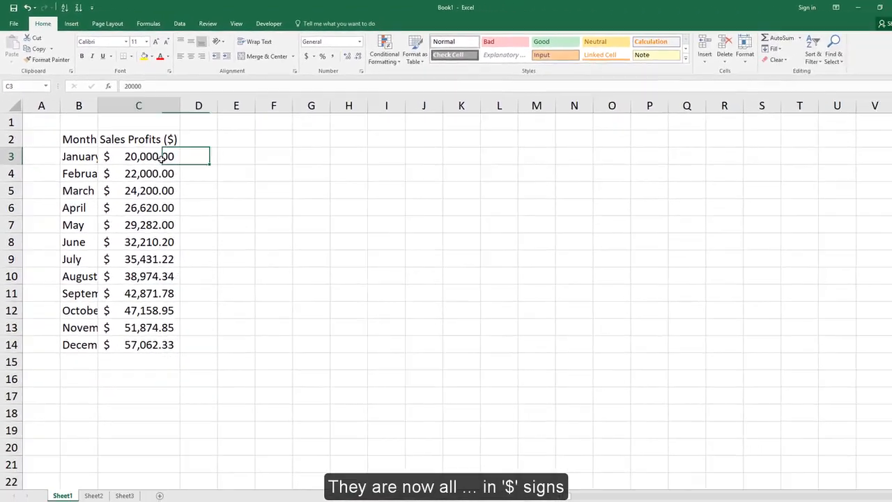
Reduce the sales profit amounts in C3:C14 to zero decimal places
{"action": "left_click_drag", "start_coordinate": [161, 158], "coordinate": [169, 346]}
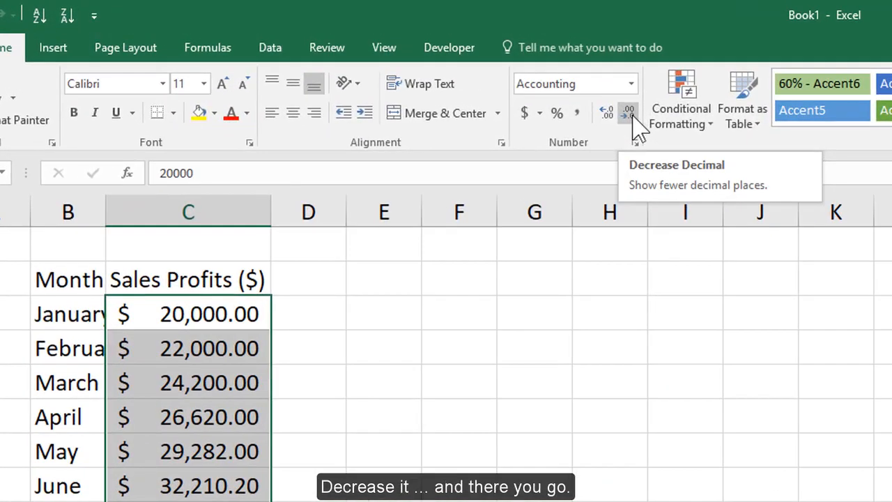
{"action": "left_click", "coordinate": [629, 113]}
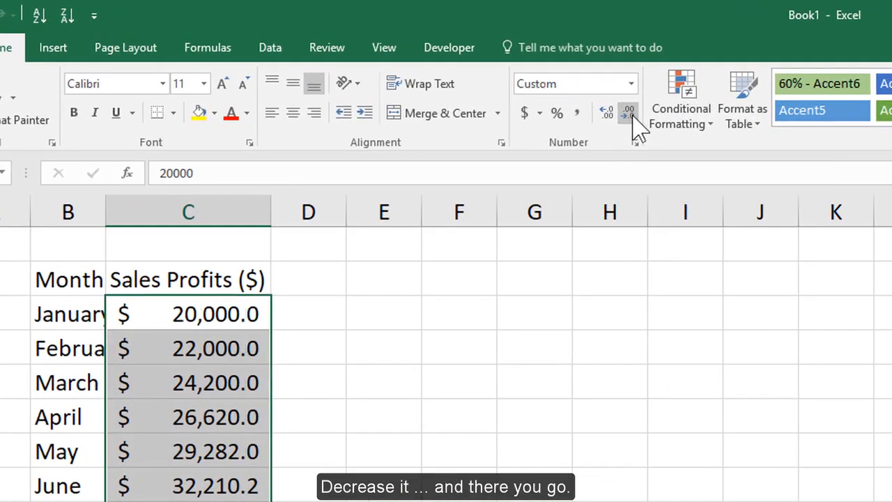
{"action": "left_click", "coordinate": [629, 113]}
{"action": "left_click", "coordinate": [610, 382]}
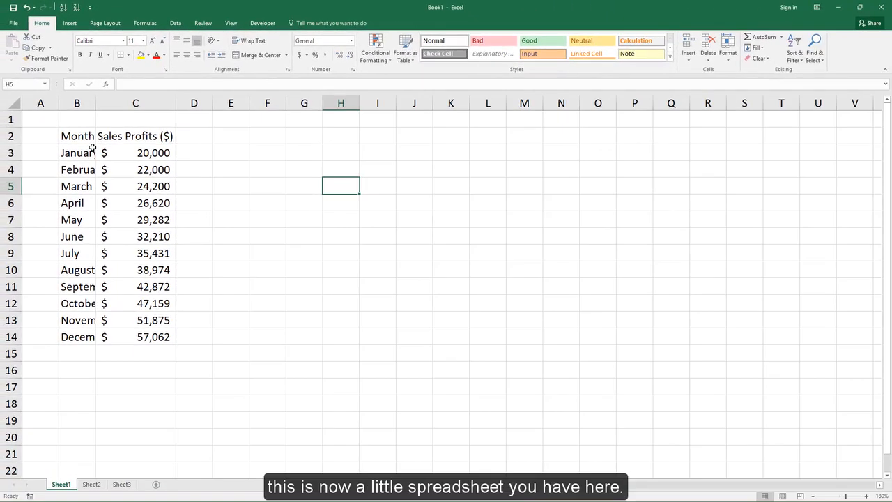
Widen column B so the month names fit, and make the headers in B2:C2 bold
{"action": "left_click", "coordinate": [92, 136]}
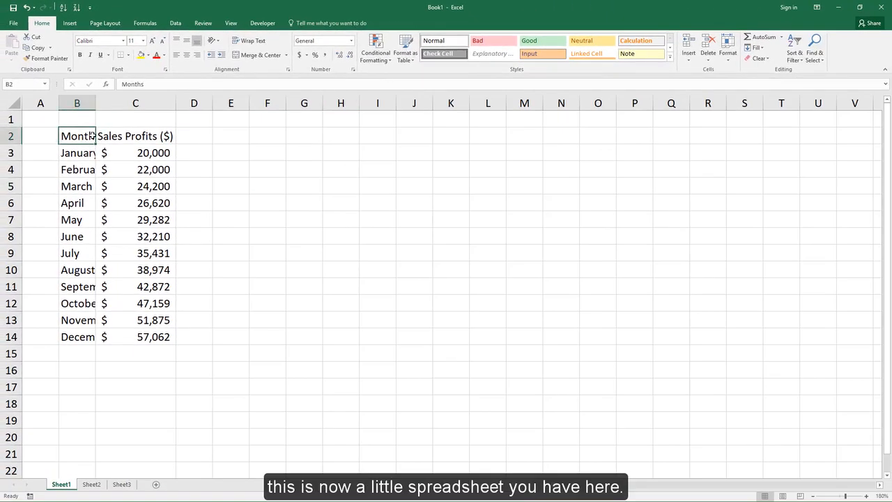
{"action": "left_click_drag", "start_coordinate": [96, 102], "coordinate": [123, 103]}
{"action": "left_click_drag", "start_coordinate": [84, 136], "coordinate": [201, 139]}
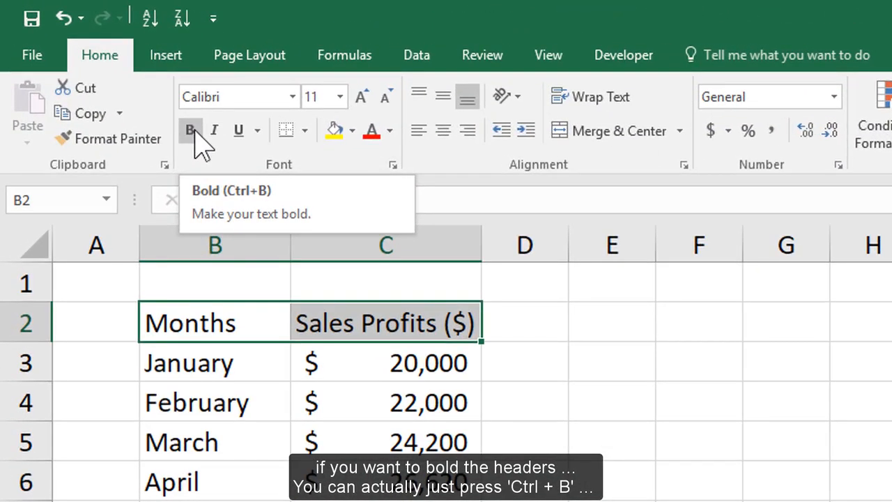
{"action": "left_click", "coordinate": [201, 142]}
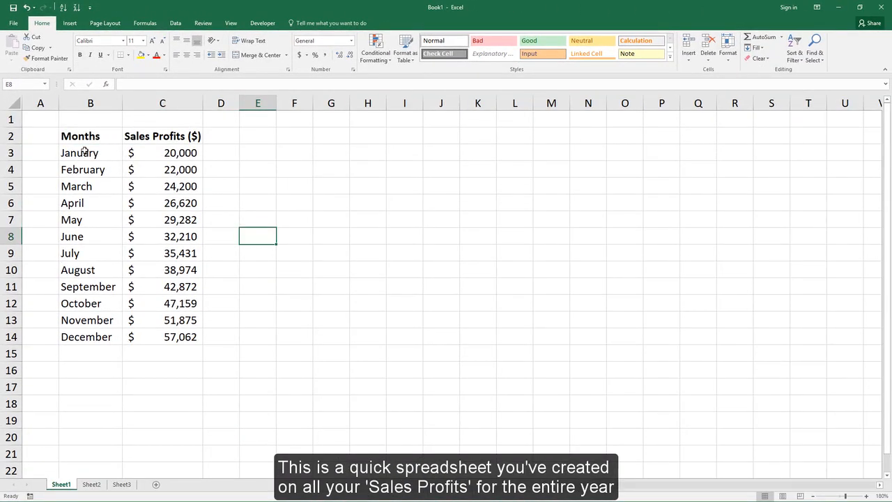
Convert the months and sales profits range B2:C14 into a table using Quick Analysis
{"action": "left_click_drag", "start_coordinate": [91, 136], "coordinate": [167, 342]}
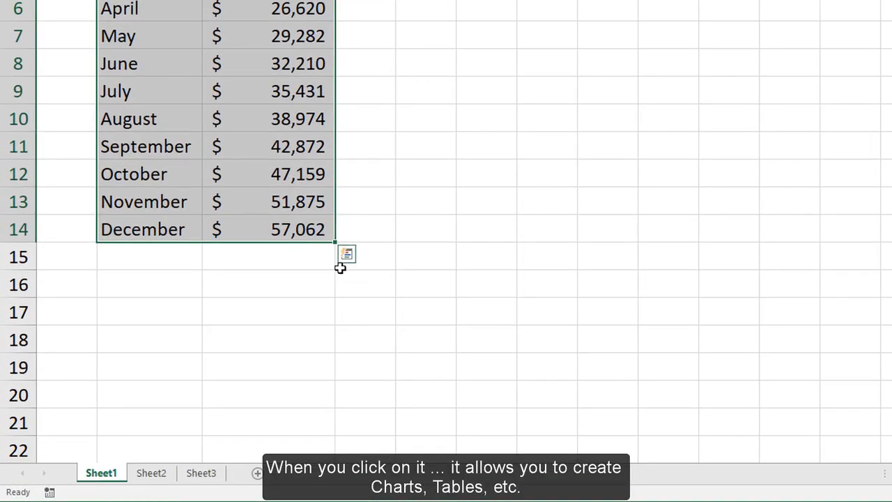
{"action": "left_click", "coordinate": [346, 256]}
{"action": "left_click", "coordinate": [281, 291]}
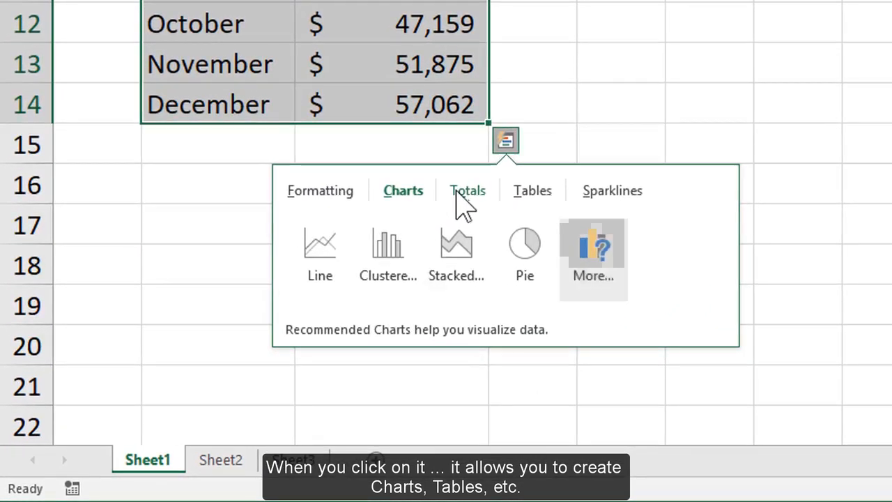
{"action": "left_click", "coordinate": [461, 194]}
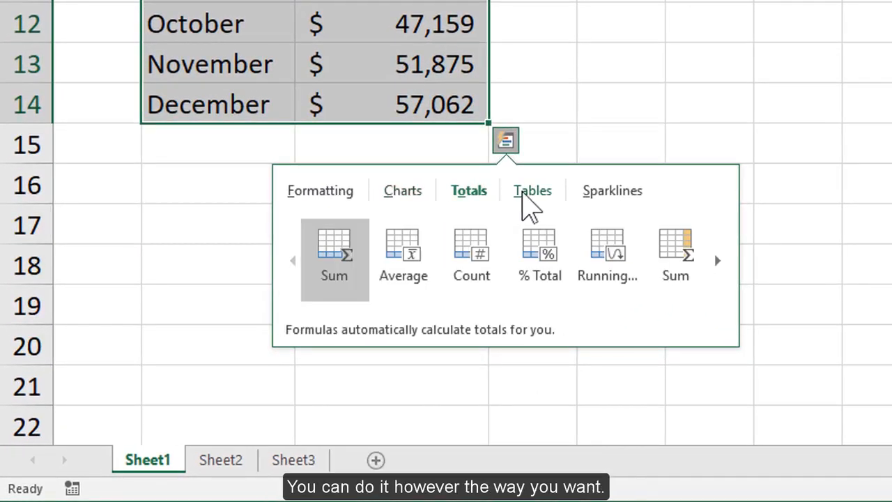
{"action": "left_click", "coordinate": [537, 193]}
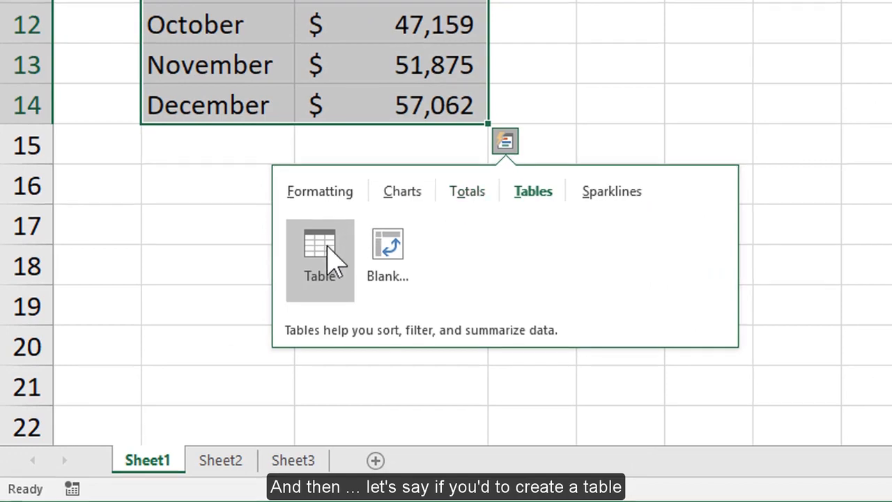
{"action": "left_click", "coordinate": [326, 253]}
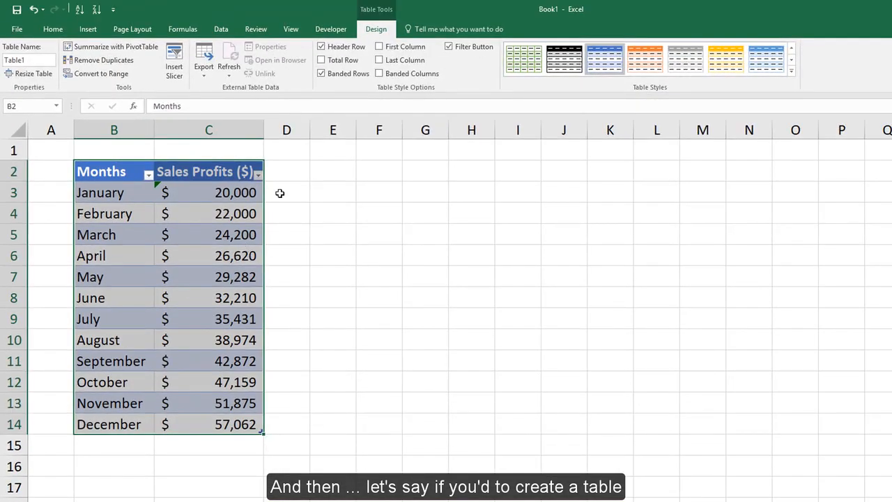
Apply the Medium table style with a black header, gray banded rows and black gridlines to the sales profits table
{"action": "left_click", "coordinate": [792, 71]}
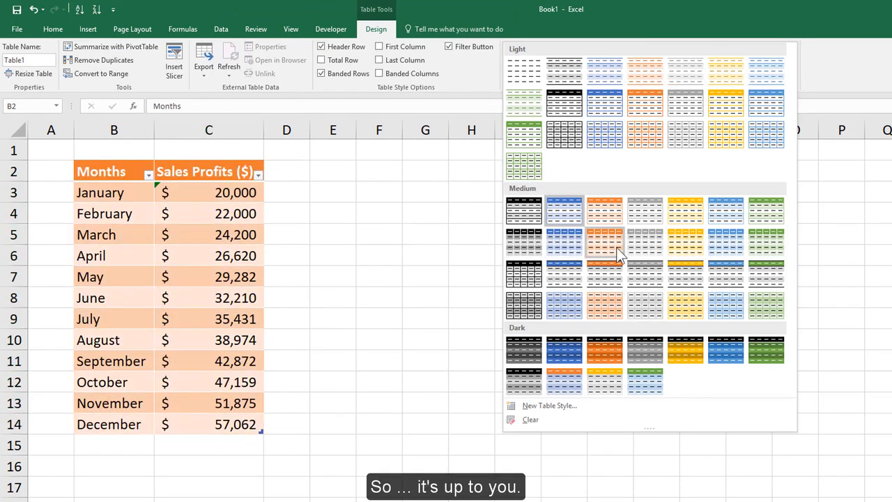
{"action": "left_click", "coordinate": [534, 277]}
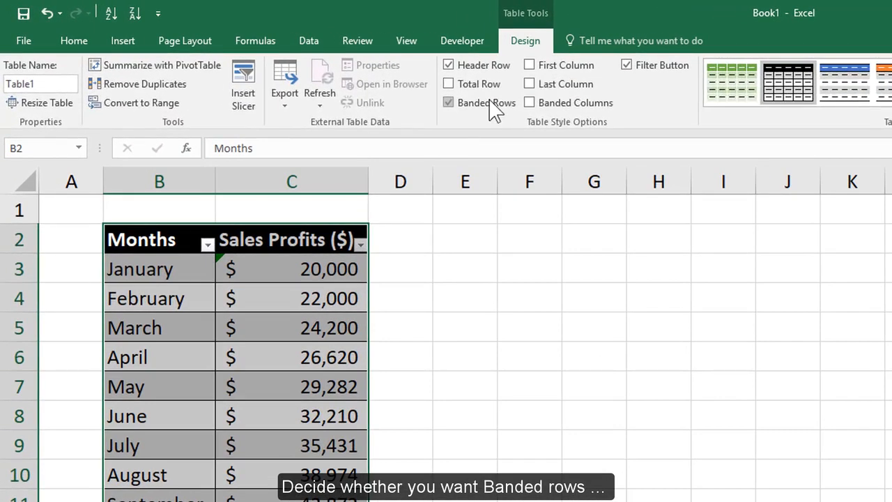
Try the table without banded rows and with an emphasized first column, restoring each option after checking it
{"action": "left_click", "coordinate": [349, 74]}
{"action": "left_click", "coordinate": [530, 386]}
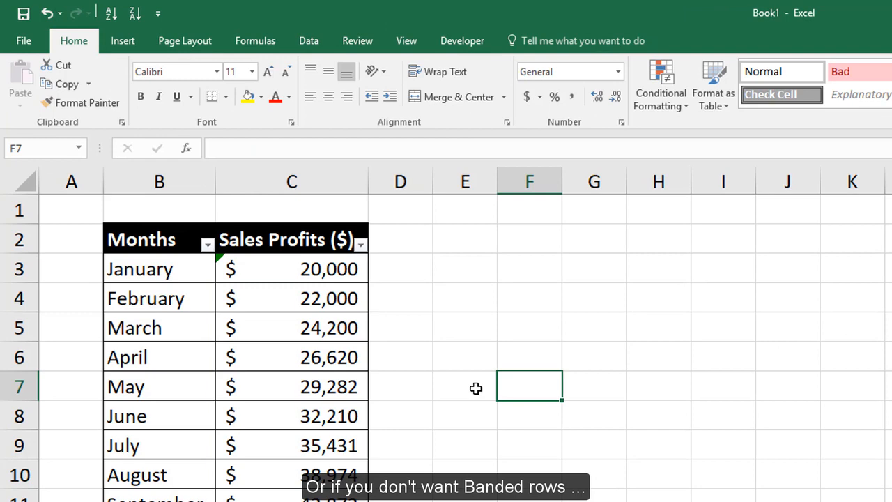
{"action": "left_click", "coordinate": [246, 301]}
{"action": "left_click", "coordinate": [481, 102]}
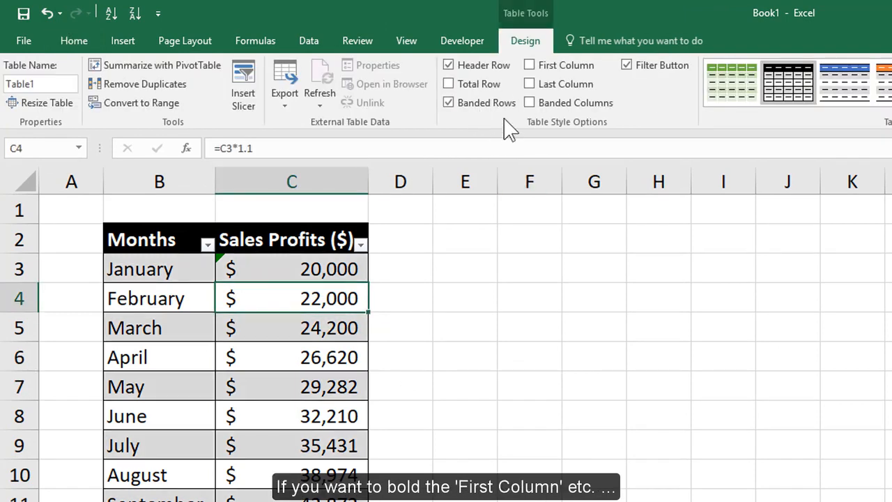
{"action": "left_click", "coordinate": [561, 75]}
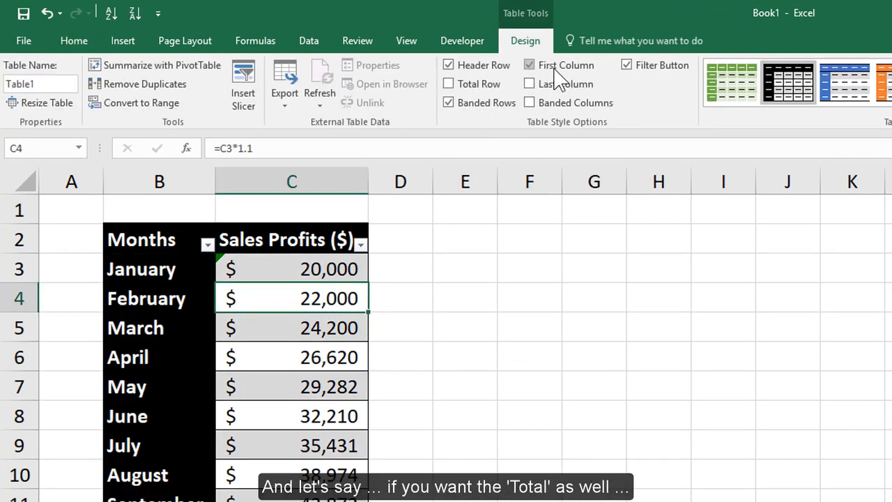
{"action": "left_click", "coordinate": [558, 71]}
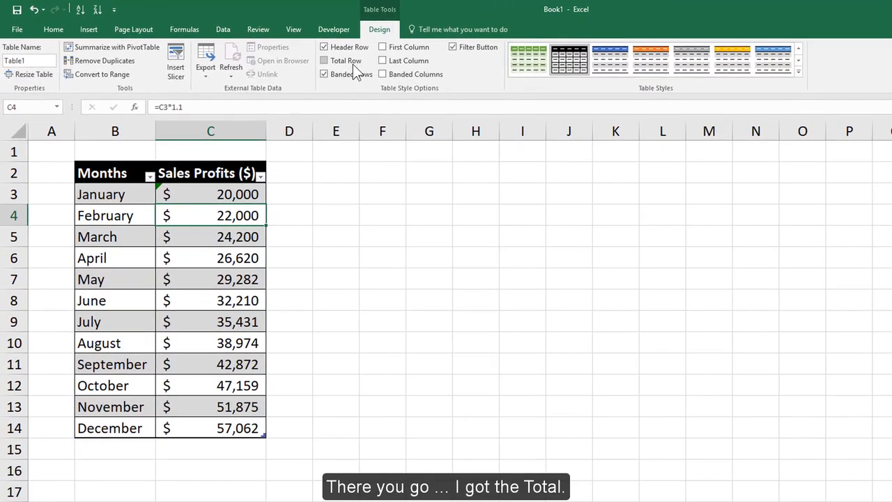
Add a total row to the sales profits table and deselect the table
{"action": "left_click", "coordinate": [353, 64]}
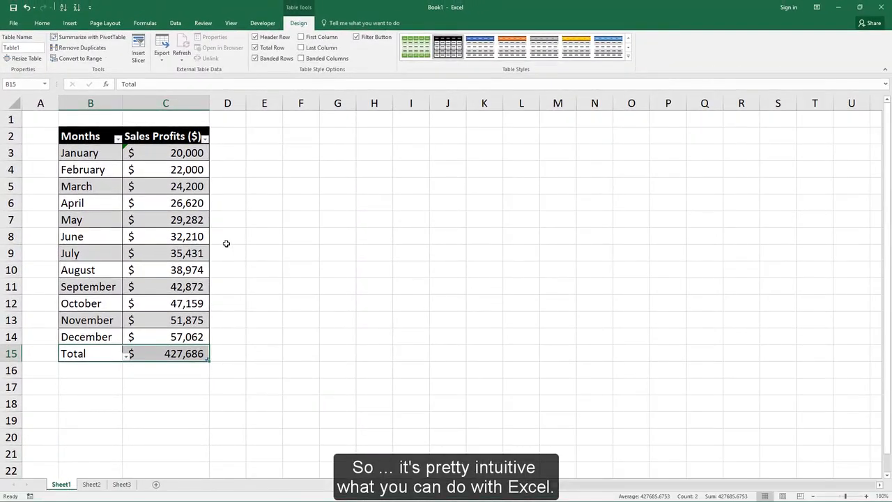
{"action": "left_click", "coordinate": [294, 272]}
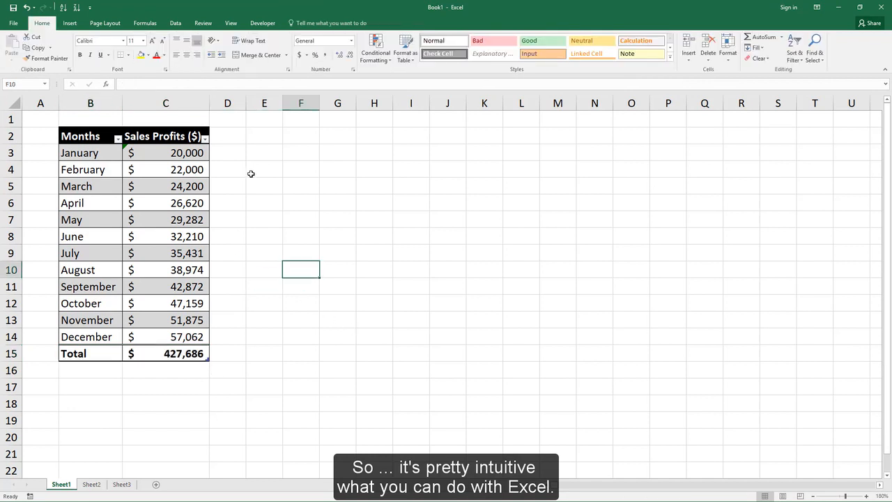
{"action": "left_click", "coordinate": [295, 161]}
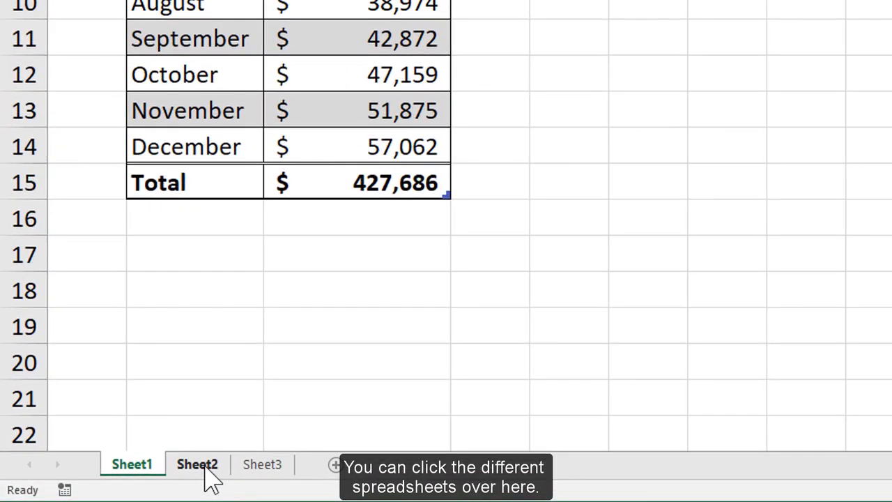
Look through Sheet2 and Sheet3, and return to the sales table on Sheet1
{"action": "left_click", "coordinate": [210, 481]}
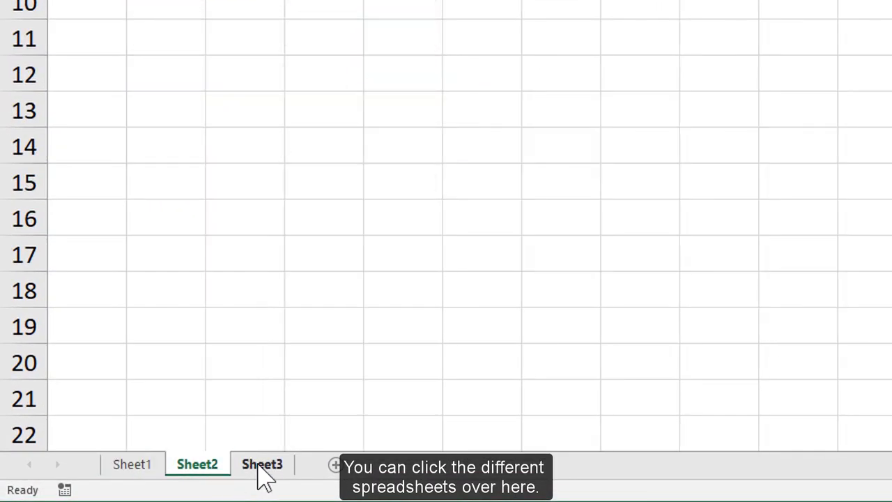
{"action": "left_click", "coordinate": [258, 477]}
{"action": "left_click", "coordinate": [211, 476]}
{"action": "left_click", "coordinate": [143, 473]}
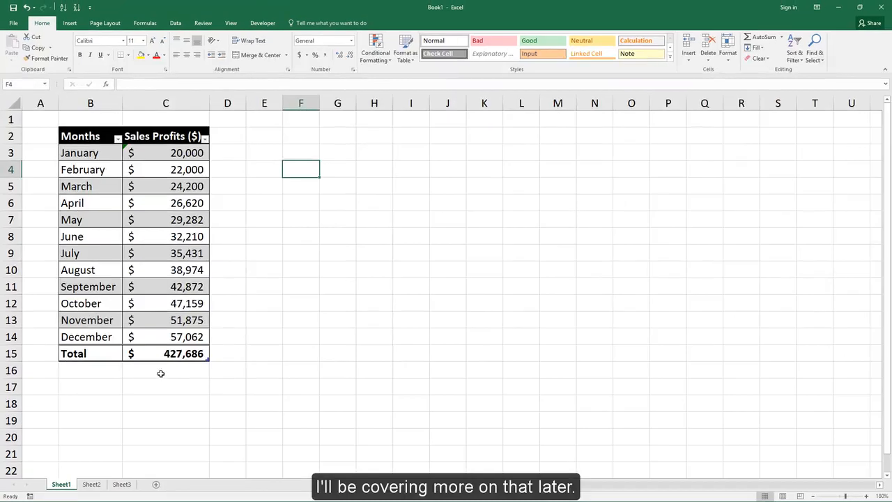
{"action": "key", "text": "Left"}
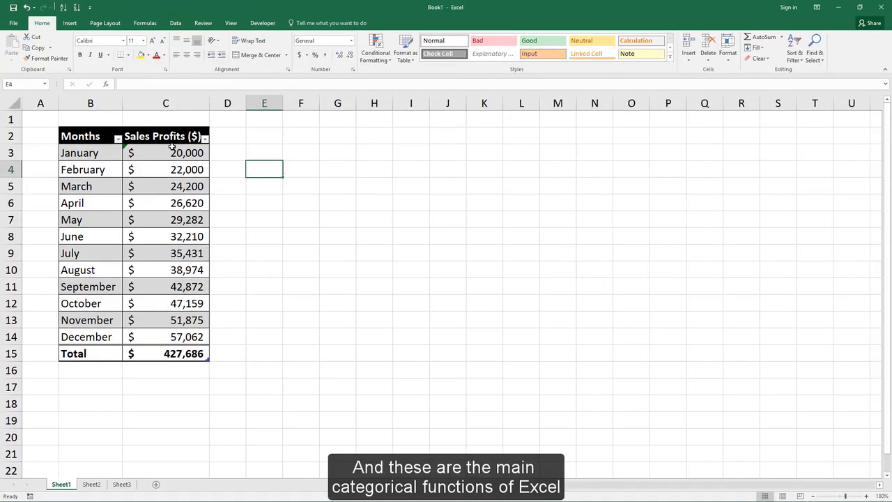